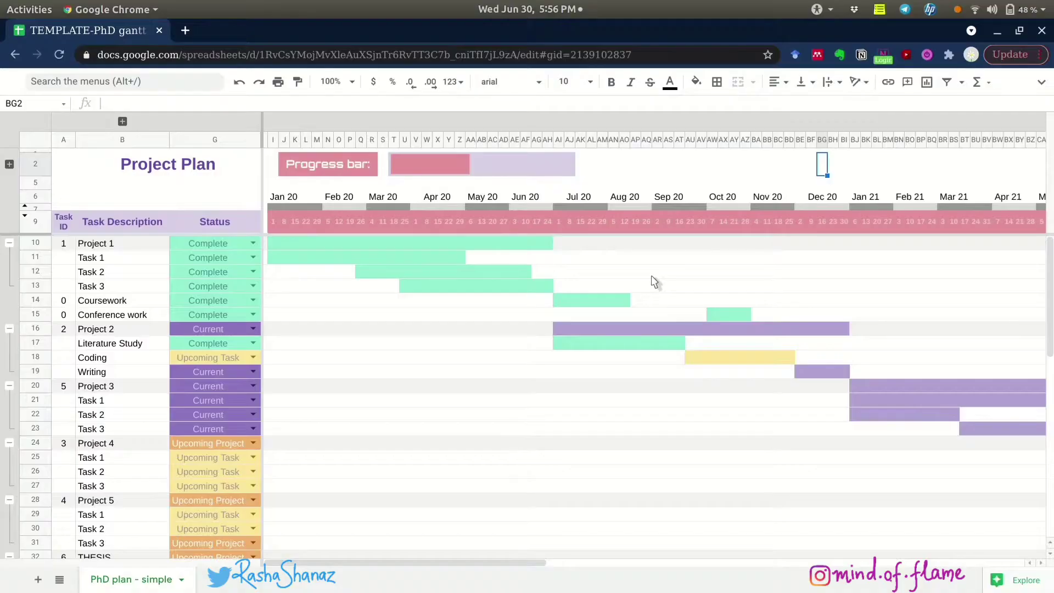
# Step: Switch Chrome to full screen and inspect the formula behind a Gantt timeline cell
pyautogui.press('F11')
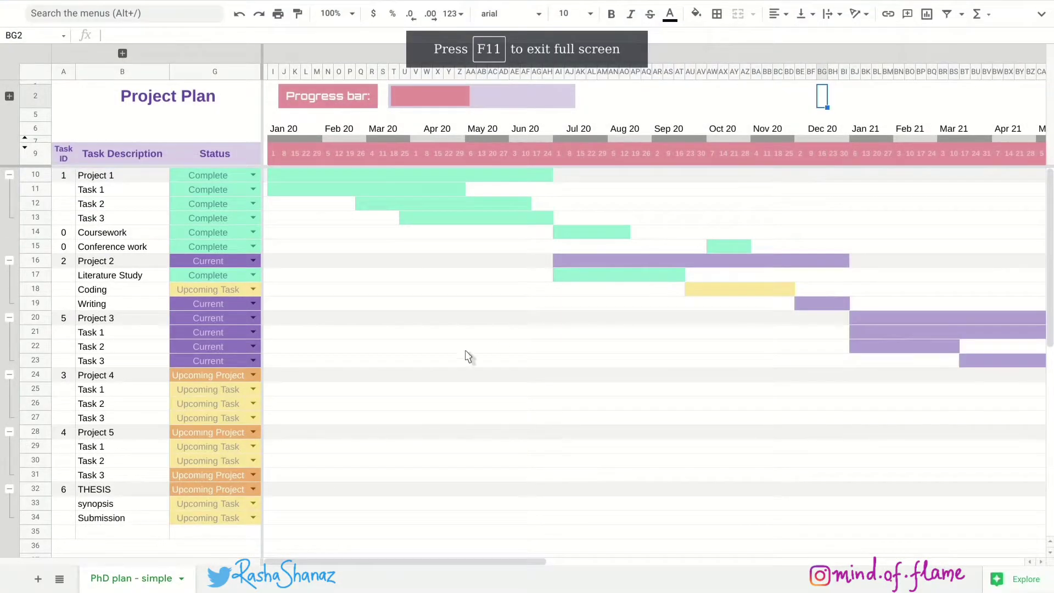
pyautogui.scroll(-3, 451, 428)
pyautogui.click(427, 503)
pyautogui.scroll(3, 430, 509)
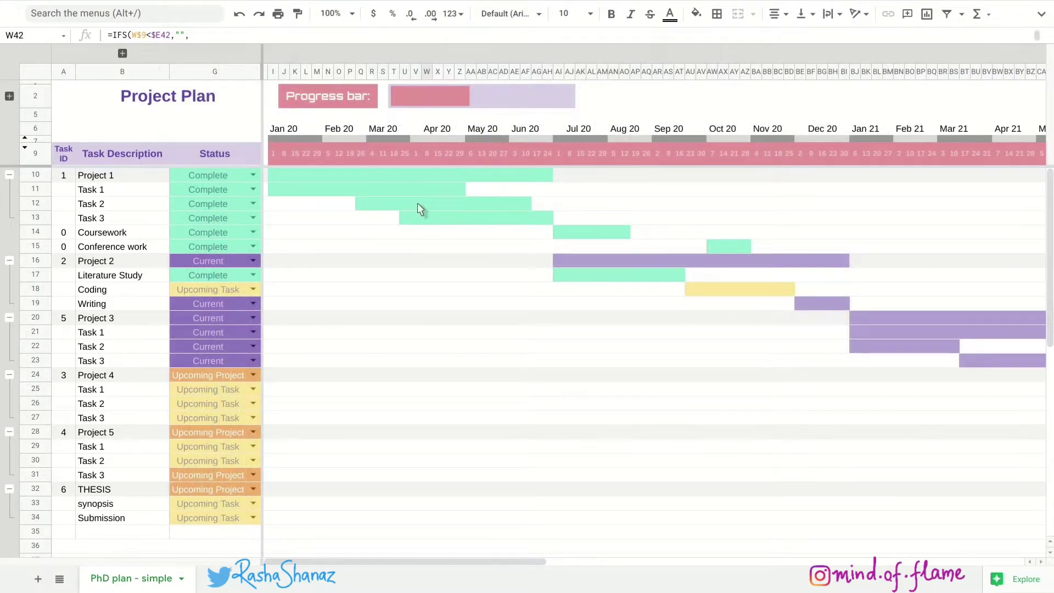
# Step: Expand grouped columns C–F and rows 3–4 to show durations, dates and the Project X summary
pyautogui.click(122, 54)
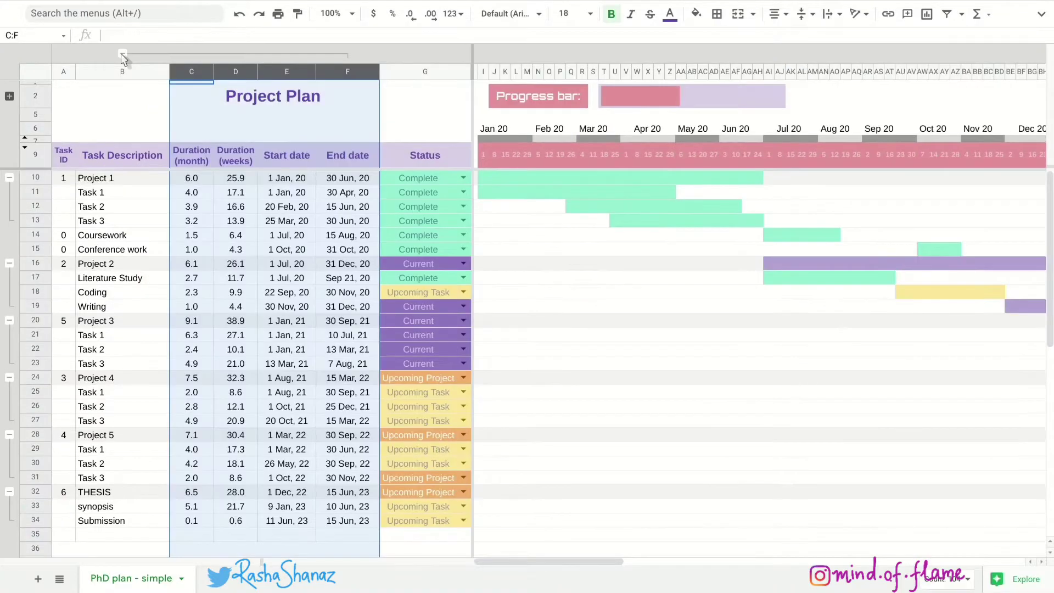
pyautogui.click(9, 97)
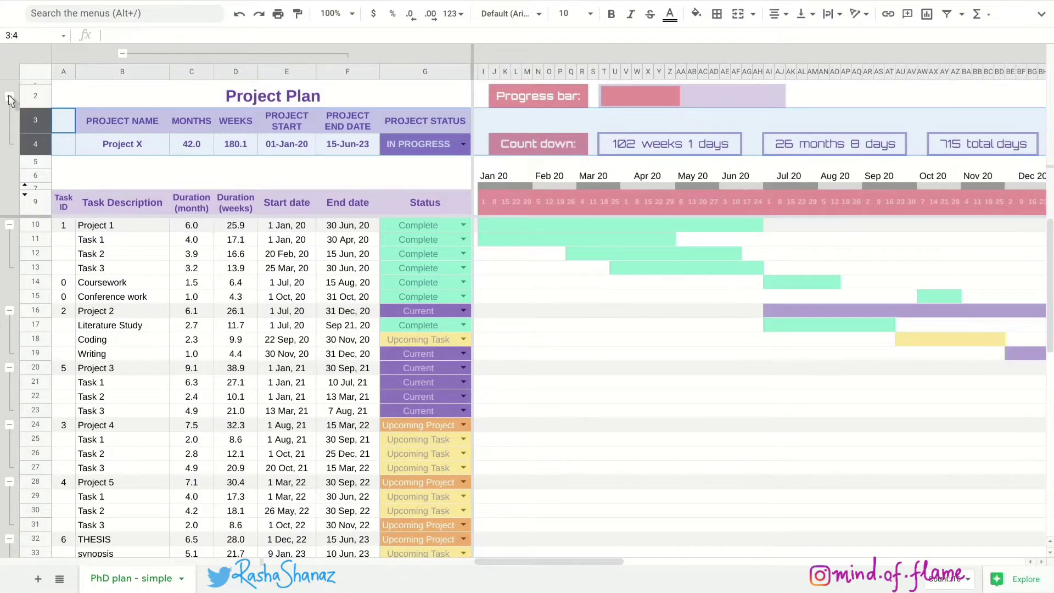
pyautogui.click(428, 176)
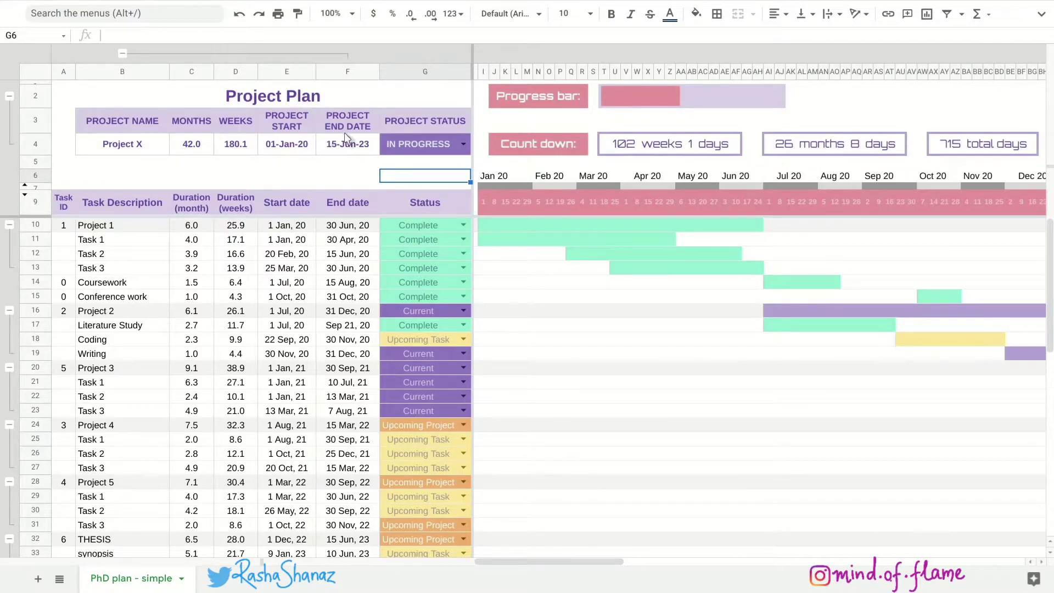
pyautogui.doubleClick(294, 146)
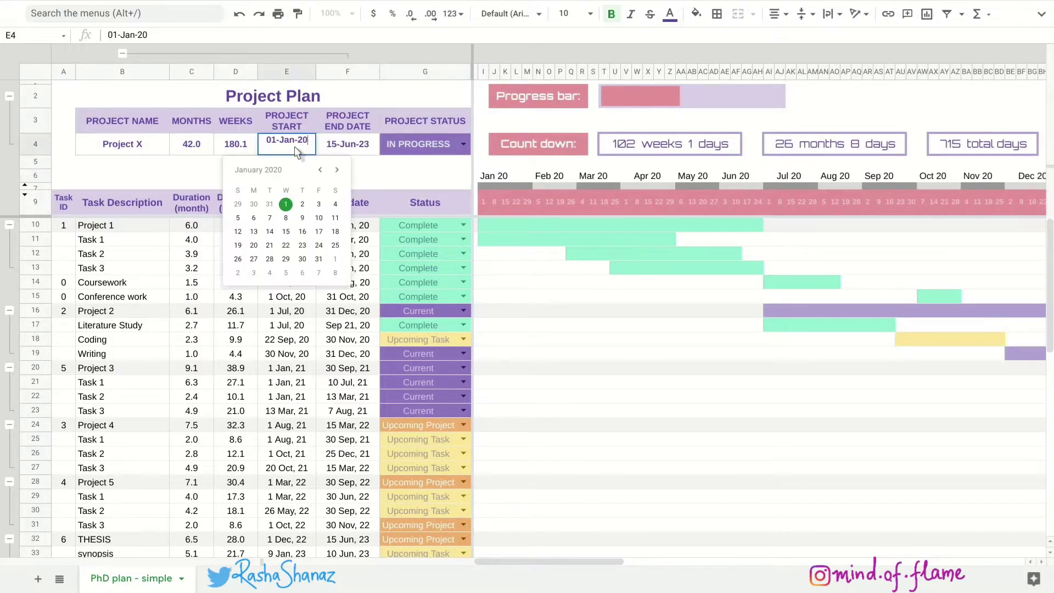
pyautogui.doubleClick(364, 145)
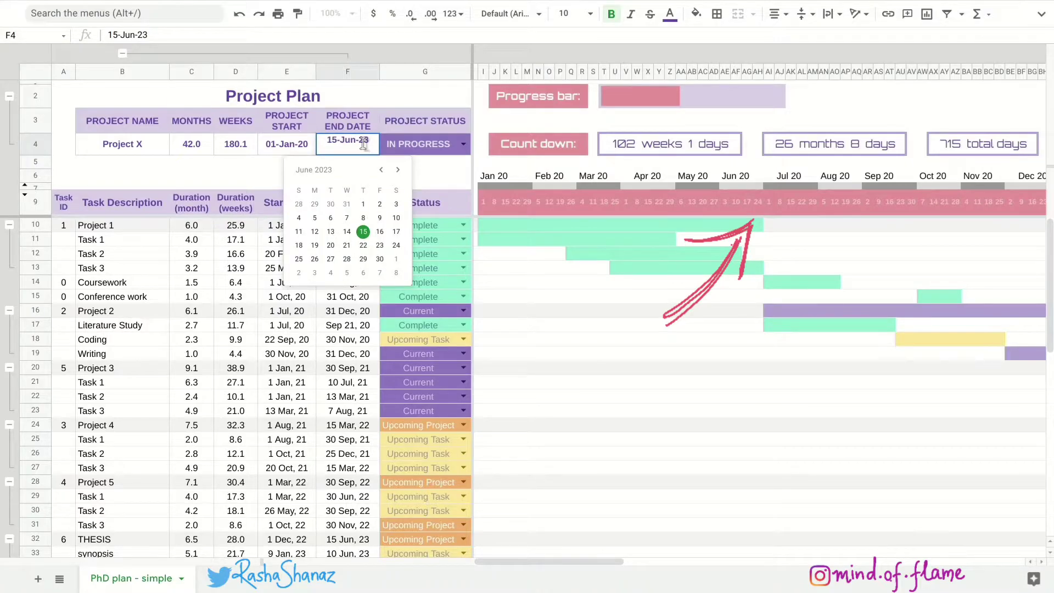
pyautogui.click(441, 177)
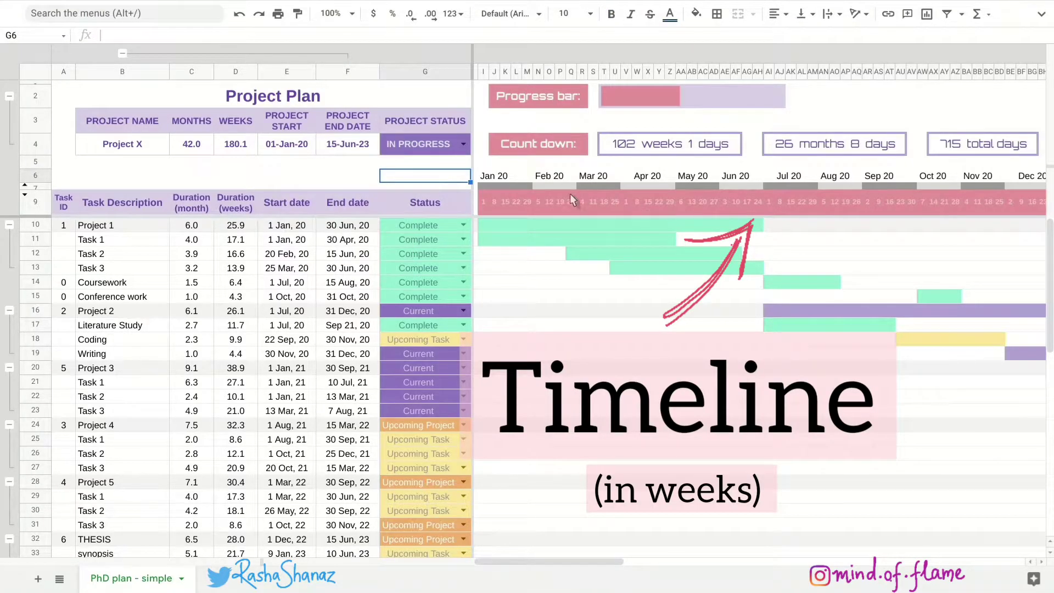
pyautogui.hscroll(10, 645, 199)
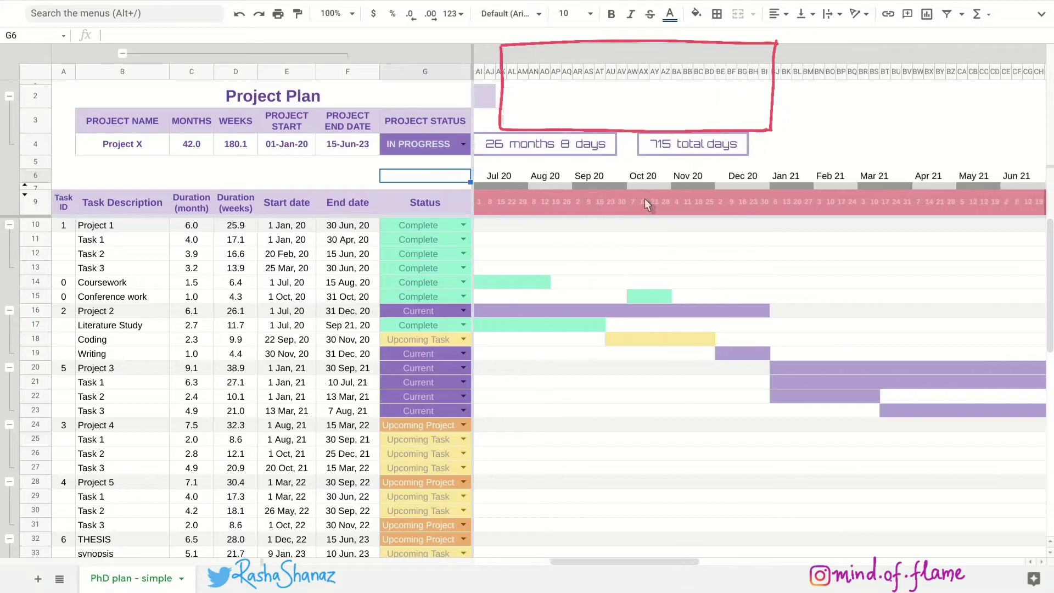
pyautogui.hscroll(15, 645, 199)
pyautogui.hscroll(-20, 644, 199)
pyautogui.scroll(-1, 645, 199)
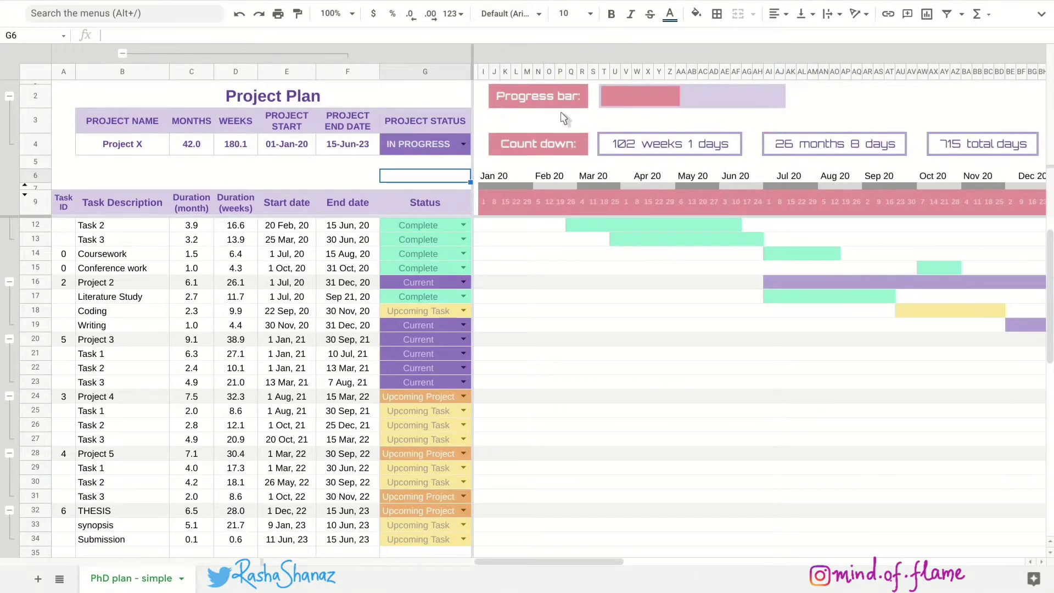
pyautogui.scroll(1, 515, 244)
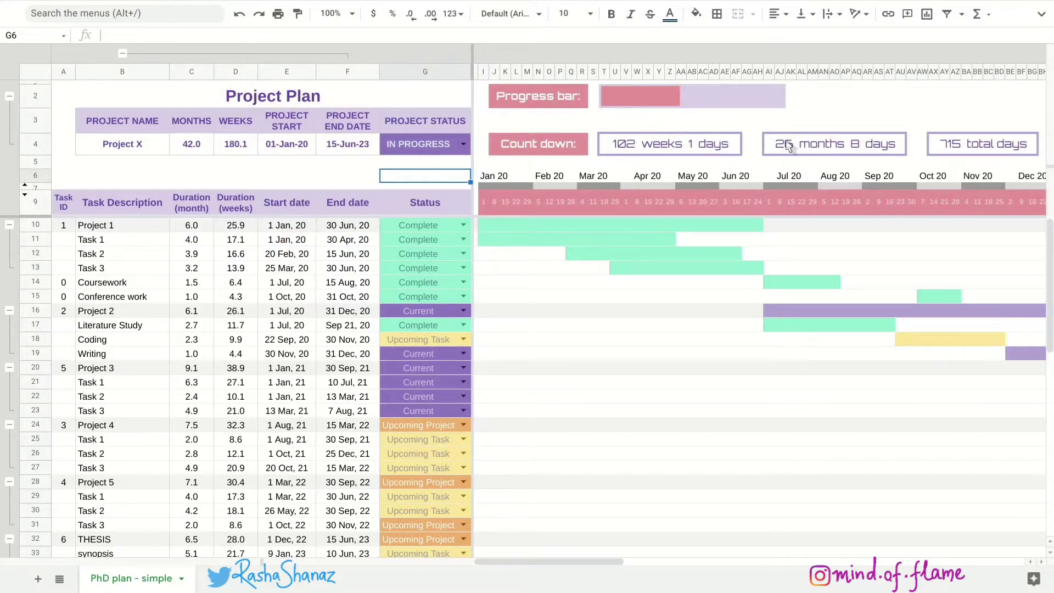
pyautogui.click(658, 148)
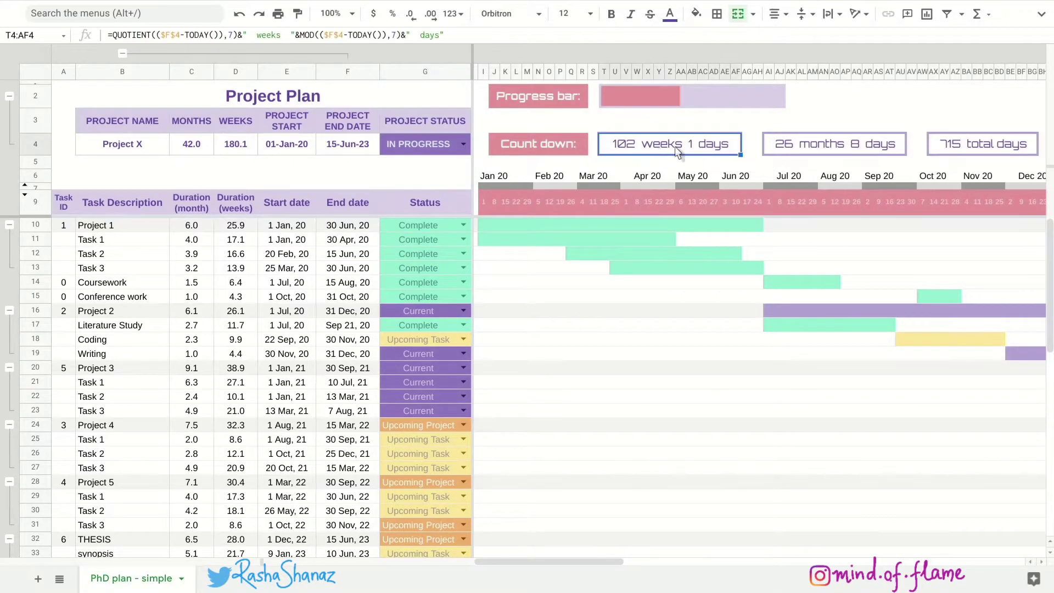
pyautogui.click(806, 147)
pyautogui.click(947, 155)
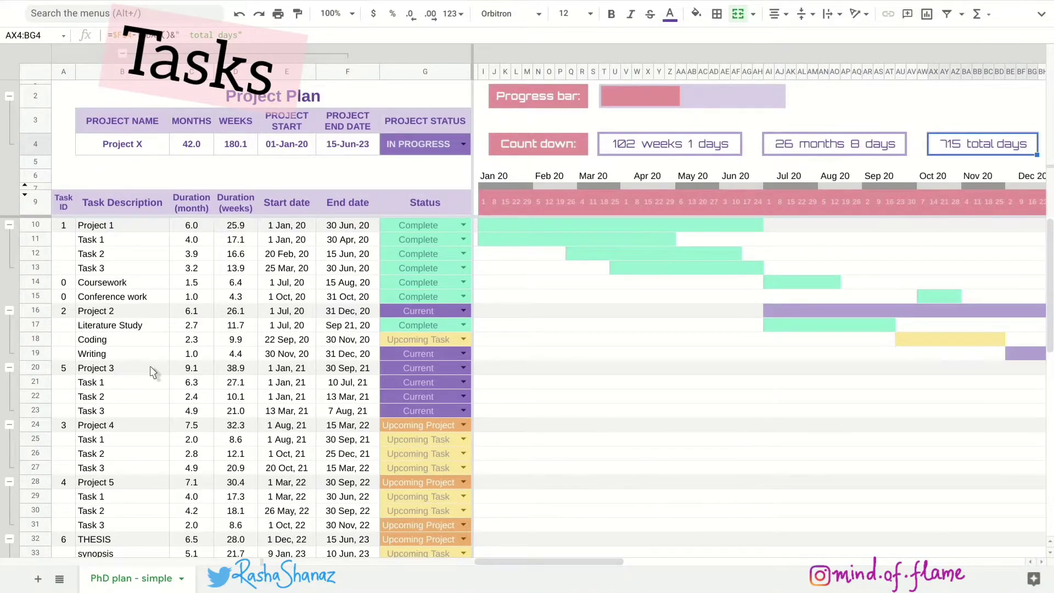
# Step: Hide the summary rows again and highlight the Project 1, 2 and 3 row groups
pyautogui.click(10, 96)
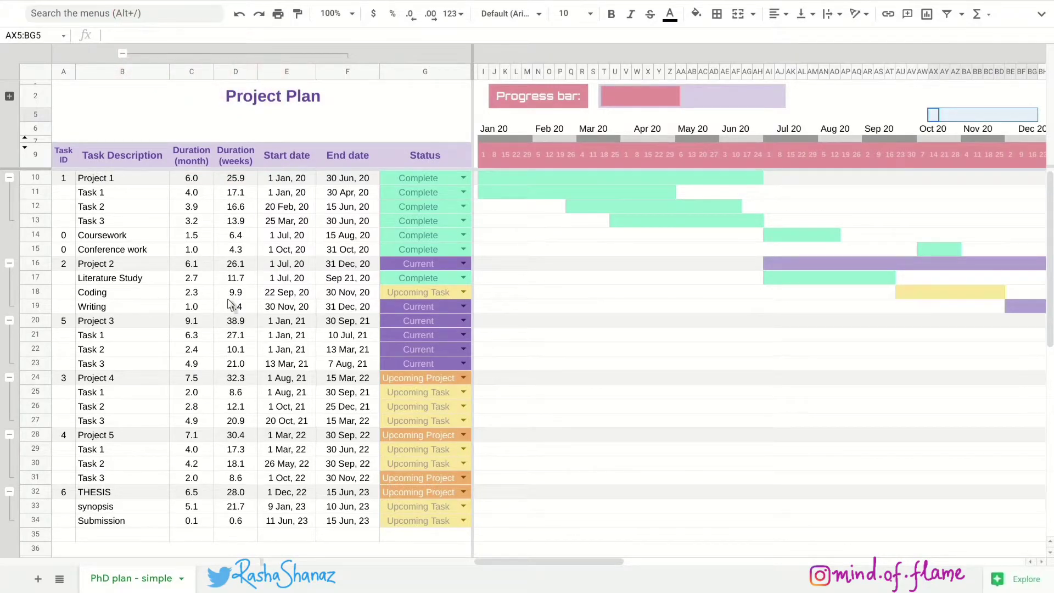
pyautogui.click(35, 178)
pyautogui.keyDown('shift'); pyautogui.click(37, 221); pyautogui.keyUp('shift')
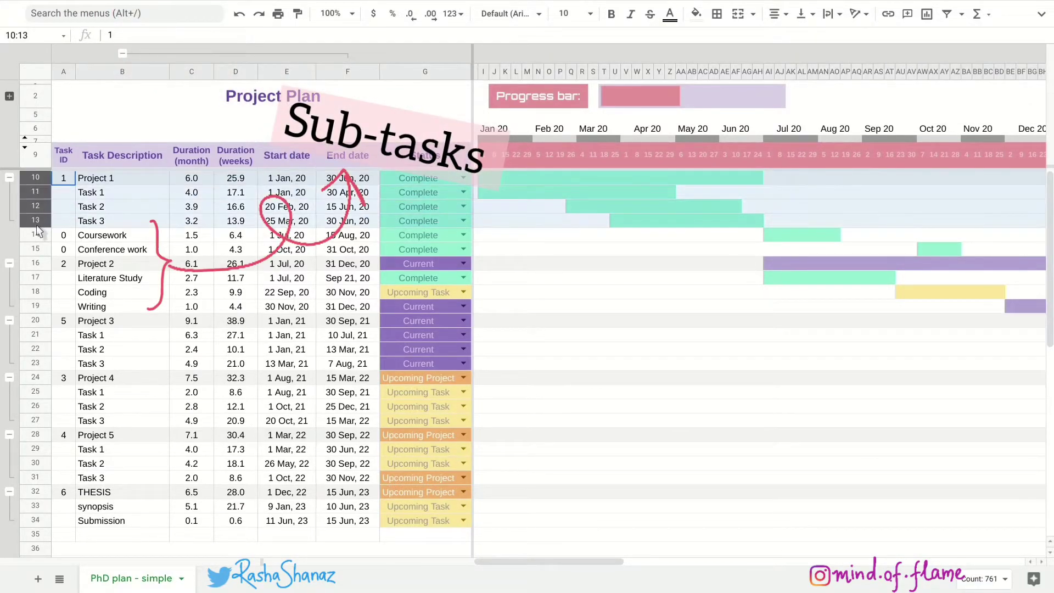
pyautogui.moveTo(38, 324); pyautogui.dragTo(41, 365)
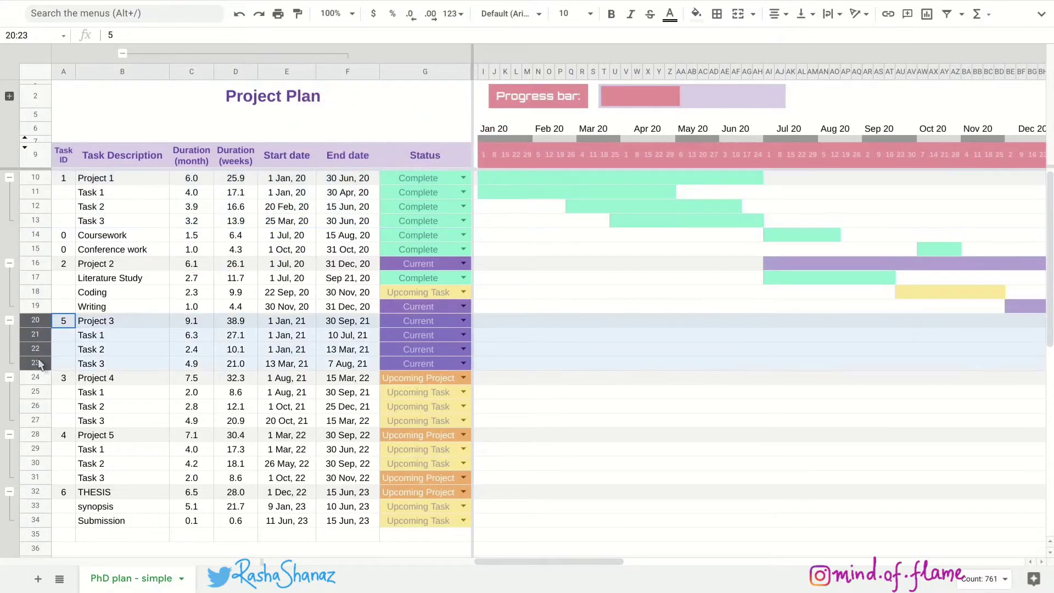
pyautogui.moveTo(37, 269); pyautogui.dragTo(39, 307)
pyautogui.click(122, 321)
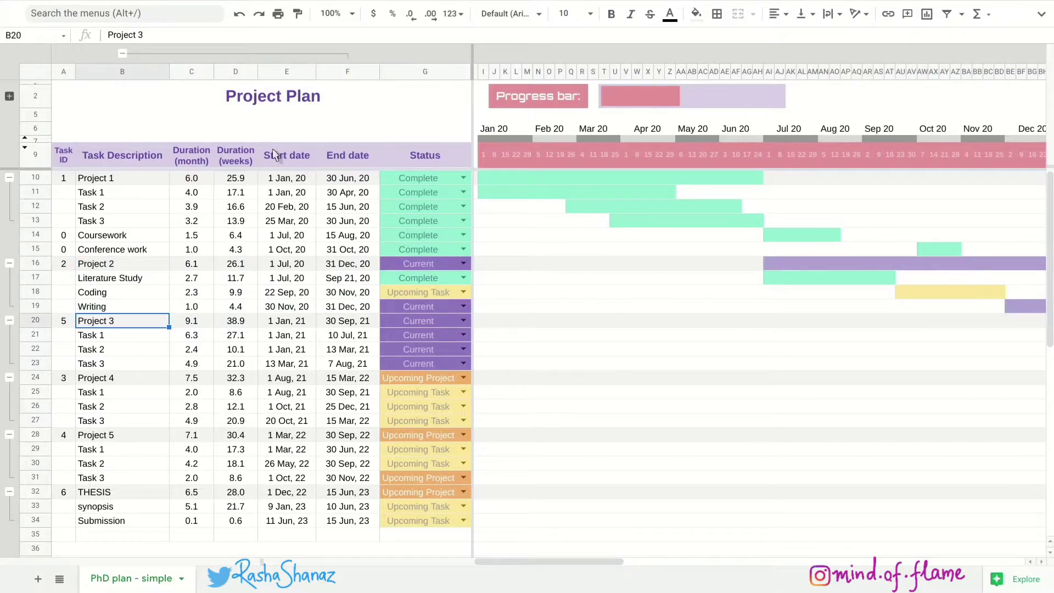
# Step: Point out the Duration (weeks), Start date and Status columns
pyautogui.click(242, 157)
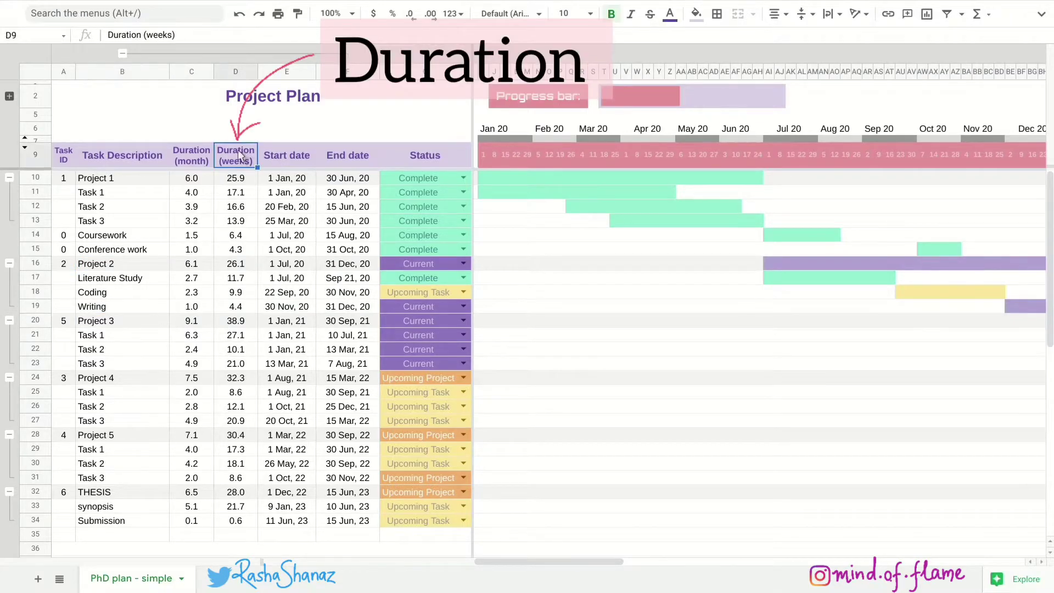
pyautogui.click(240, 72)
pyautogui.click(282, 77)
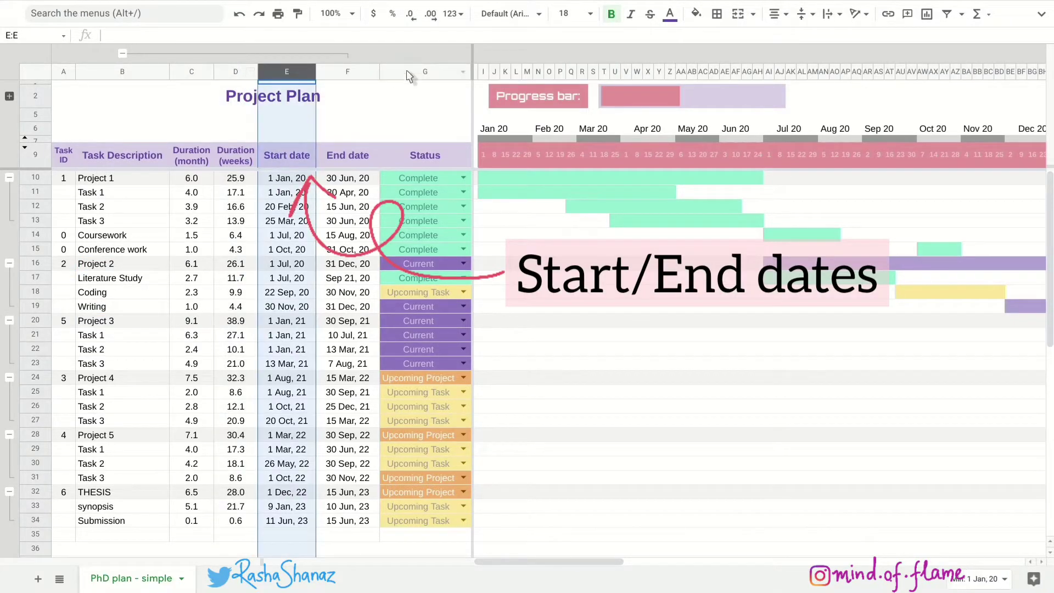
pyautogui.click(409, 70)
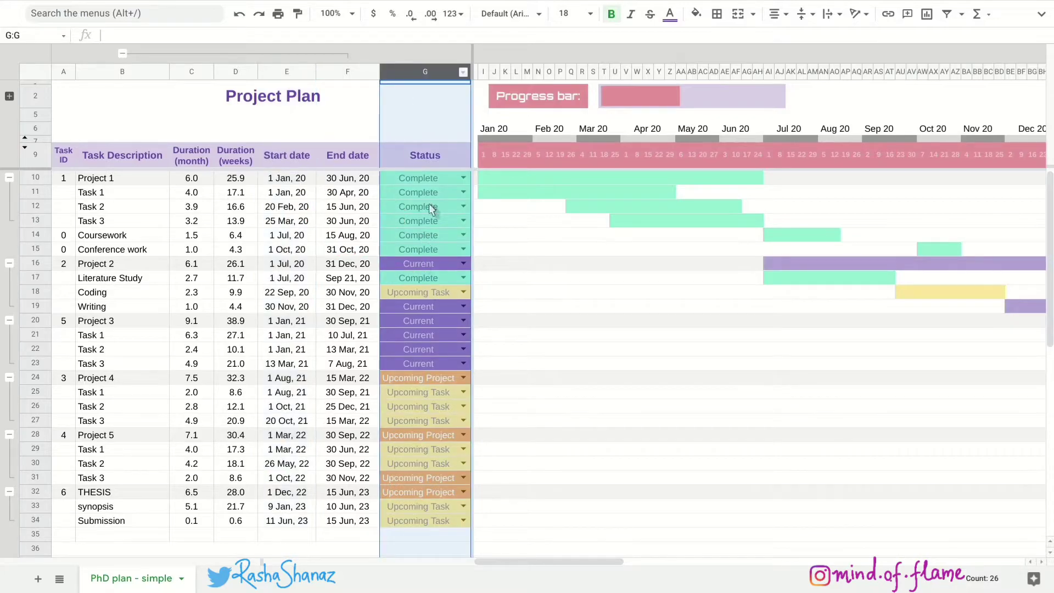
pyautogui.click(457, 251)
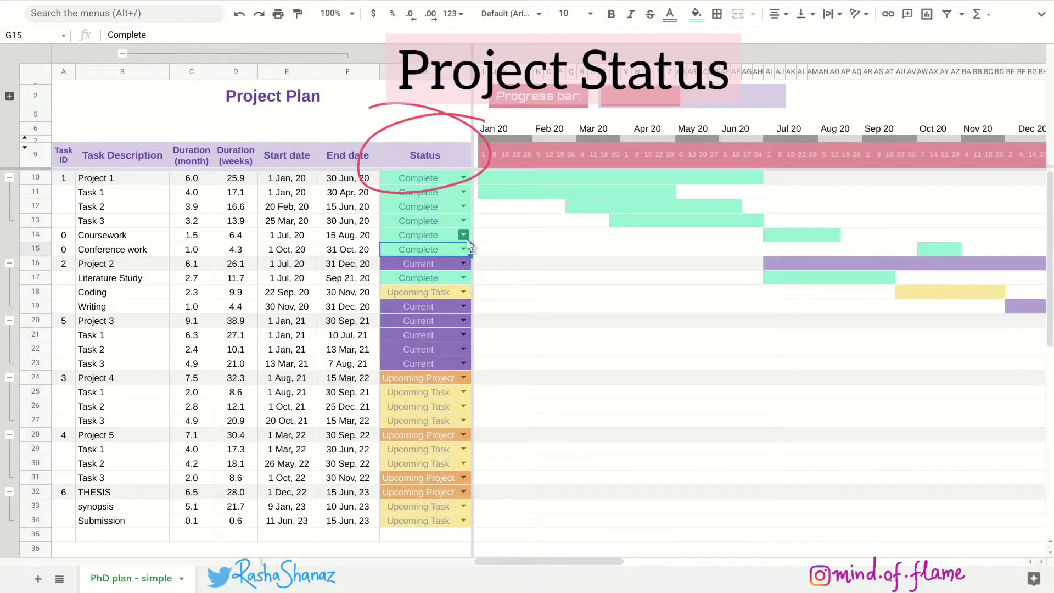
# Step: Set the Coursework status to Complete, leaving Project 2's status unchanged
pyautogui.click(465, 236)
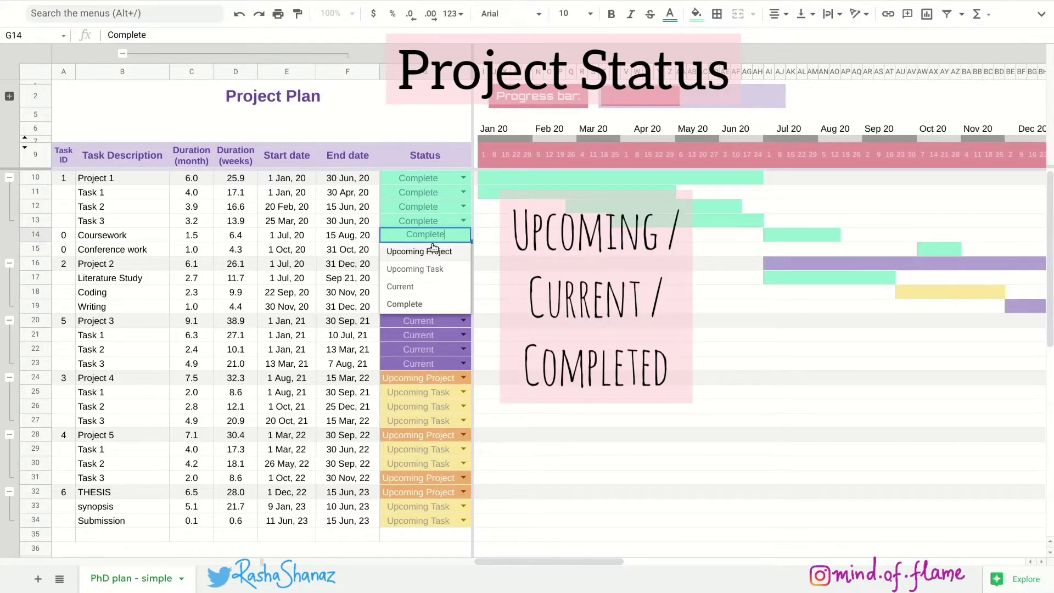
pyautogui.click(428, 300)
pyautogui.click(434, 265)
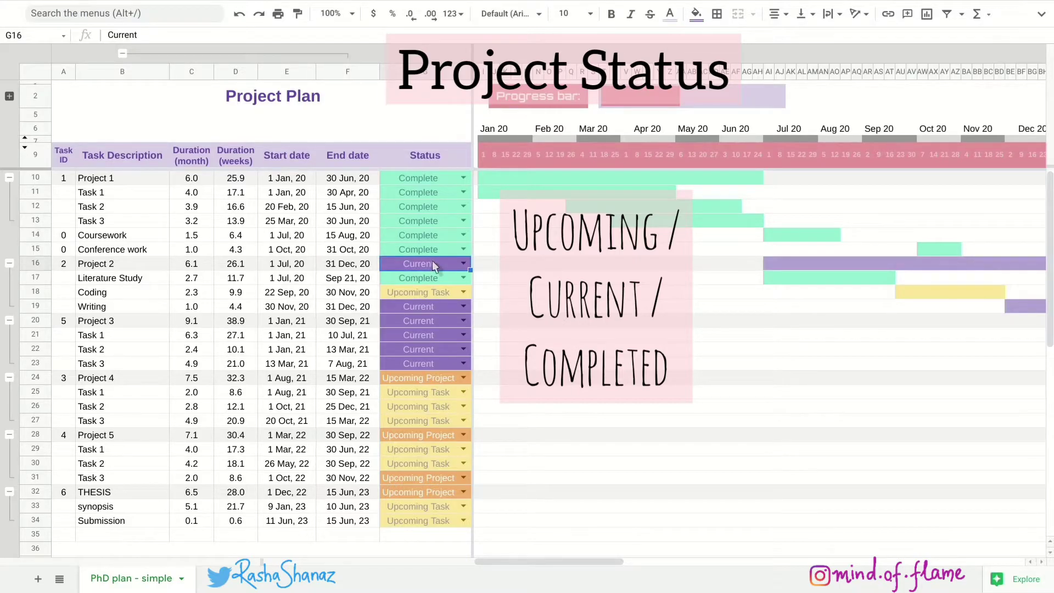
pyautogui.click(463, 263)
pyautogui.click(567, 276)
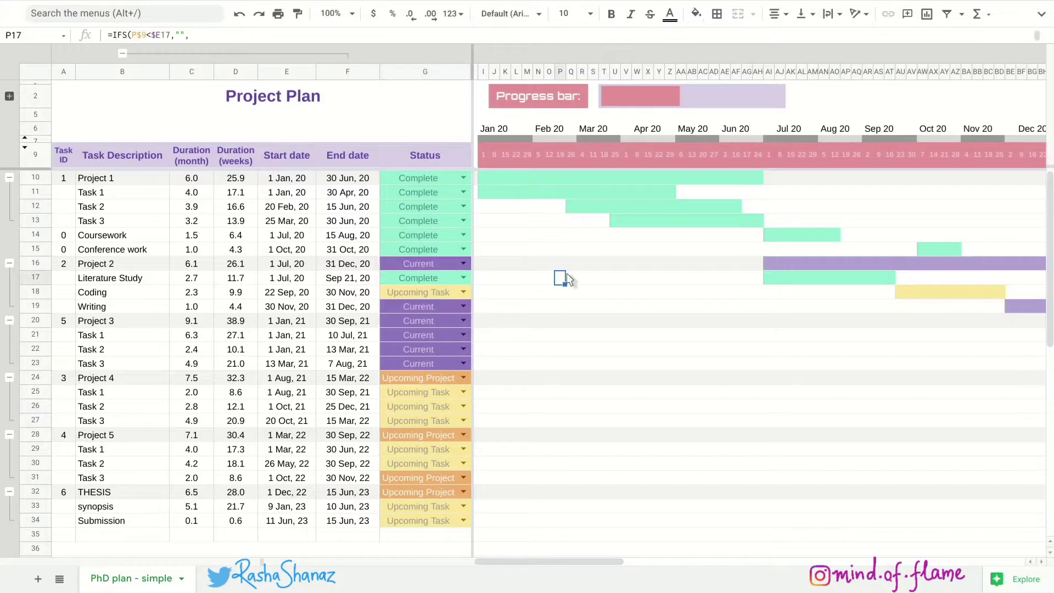
# Step: Collapse columns C–F and select the current-week column in the timeline
pyautogui.click(122, 54)
pyautogui.hscroll(10, 700, 164)
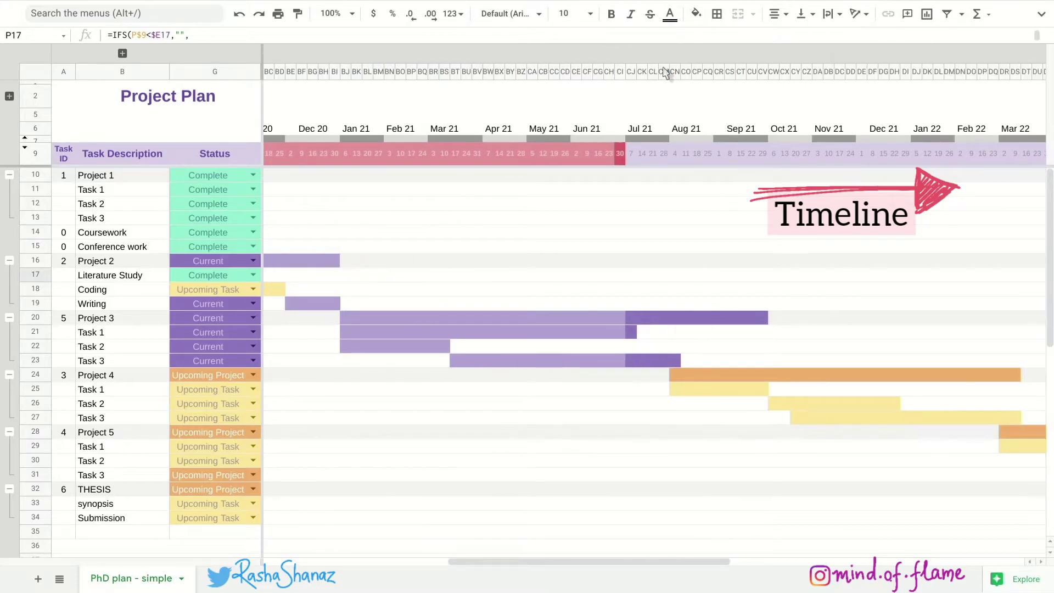
pyautogui.click(666, 73)
pyautogui.moveTo(666, 73); pyautogui.dragTo(619, 72)
pyautogui.click(621, 72)
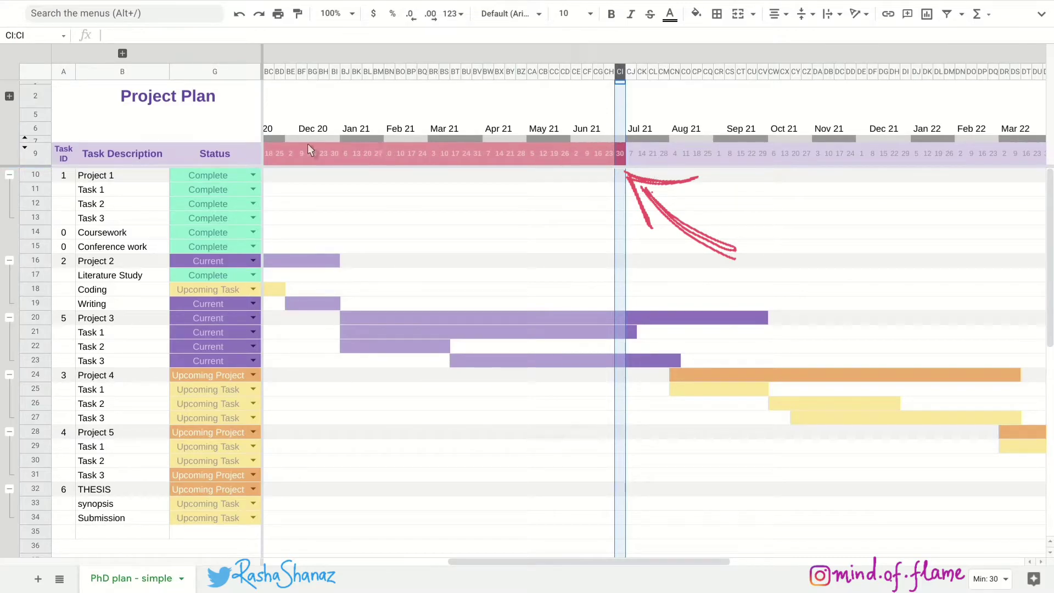
# Step: Check the dates of successive timeline week columns and view the T2 progress bar's SPARKLINE formula
pyautogui.hscroll(-10, 307, 143)
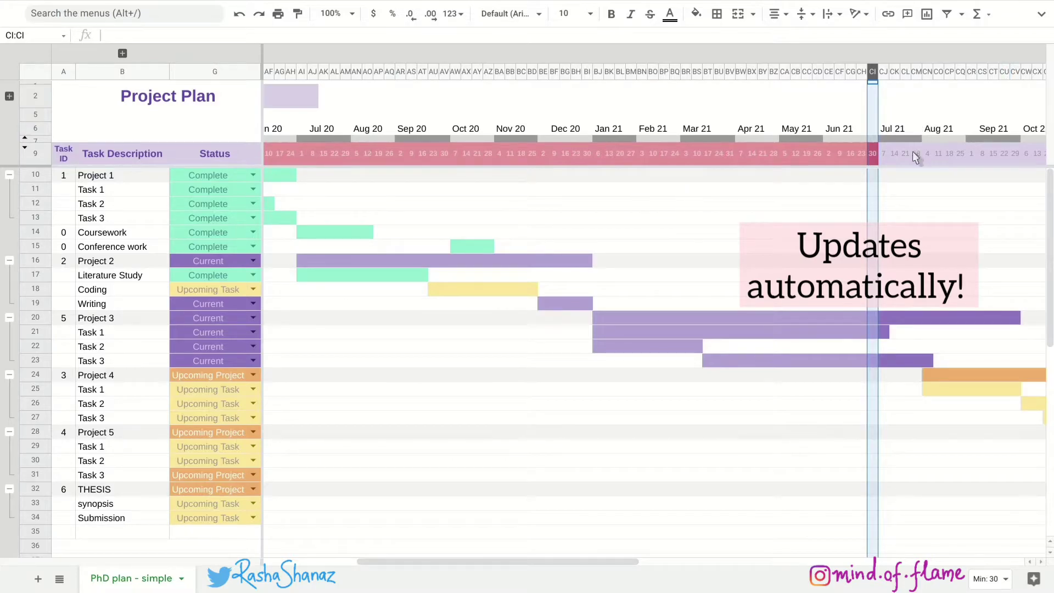
pyautogui.hscroll(10, 913, 151)
pyautogui.hscroll(3, 913, 150)
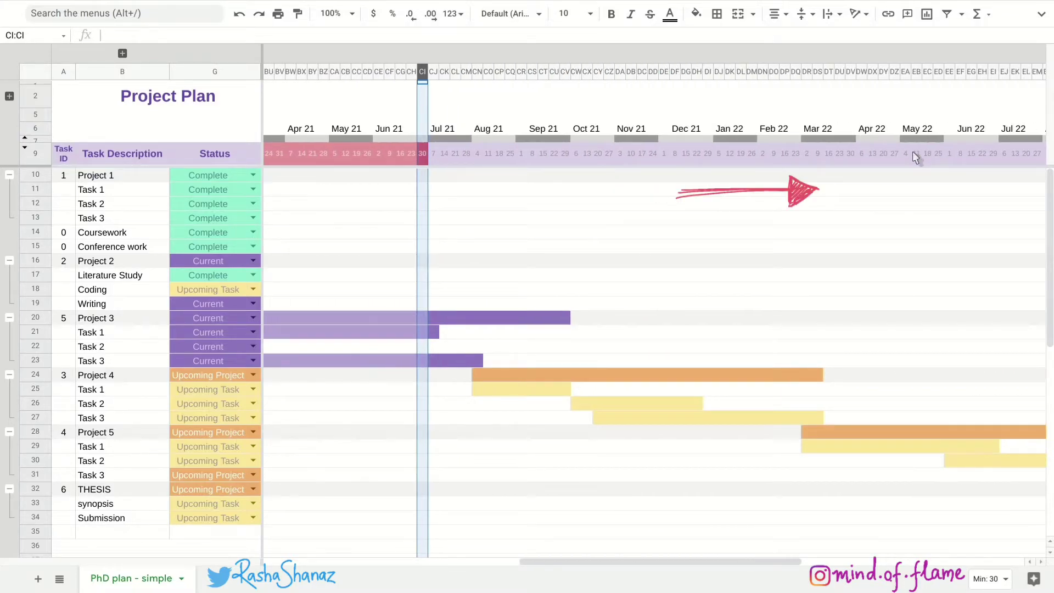
pyautogui.click(433, 72)
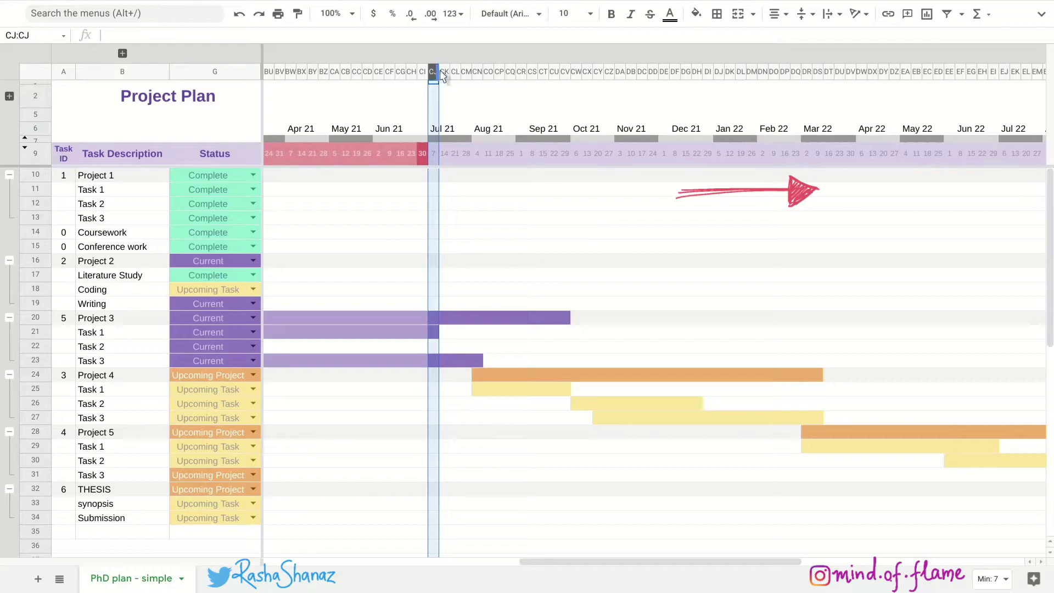
pyautogui.click(444, 72)
pyautogui.click(456, 72)
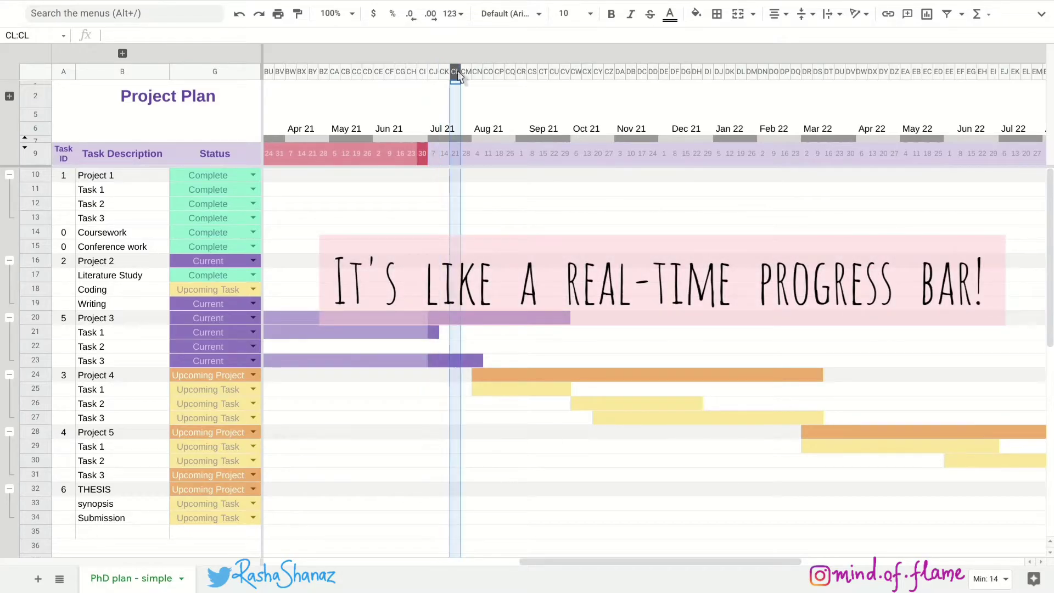
pyautogui.hscroll(-20, 355, 175)
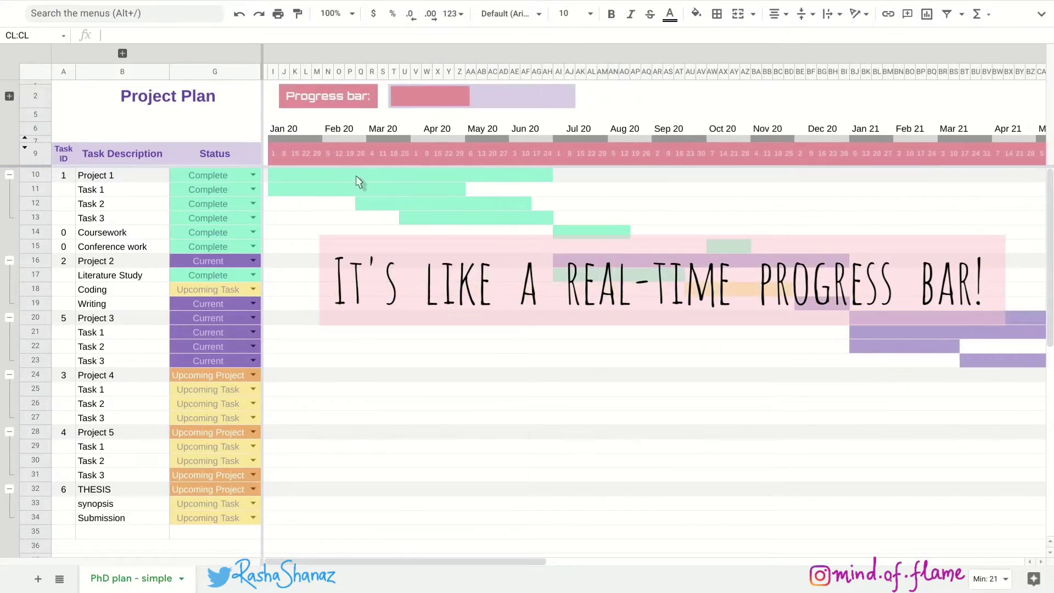
pyautogui.click(483, 100)
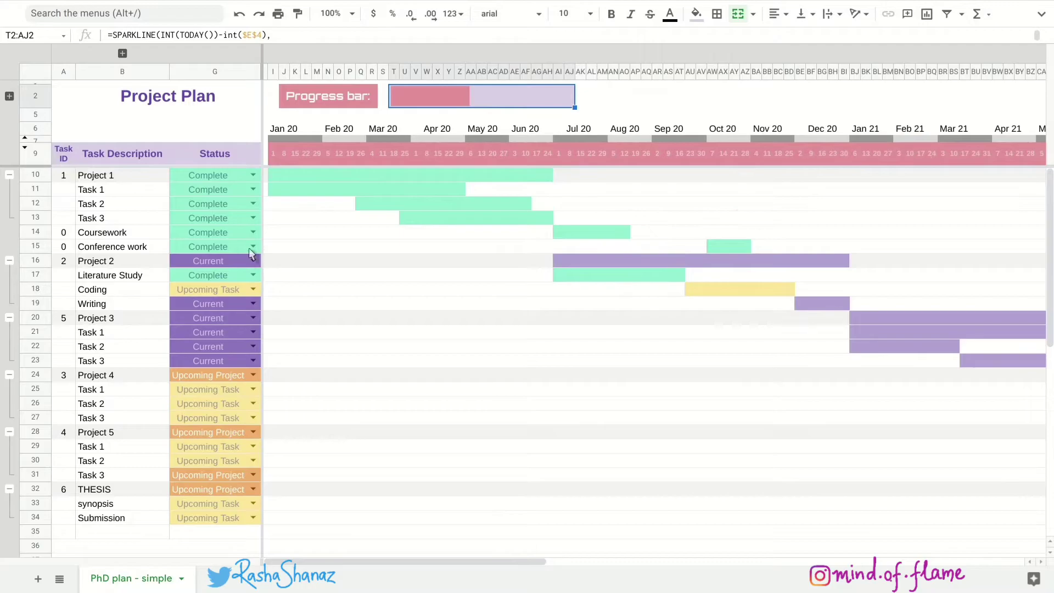
# Step: Show columns C–F and set Task 3's end date to 11 Jul
pyautogui.click(122, 54)
pyautogui.click(343, 280)
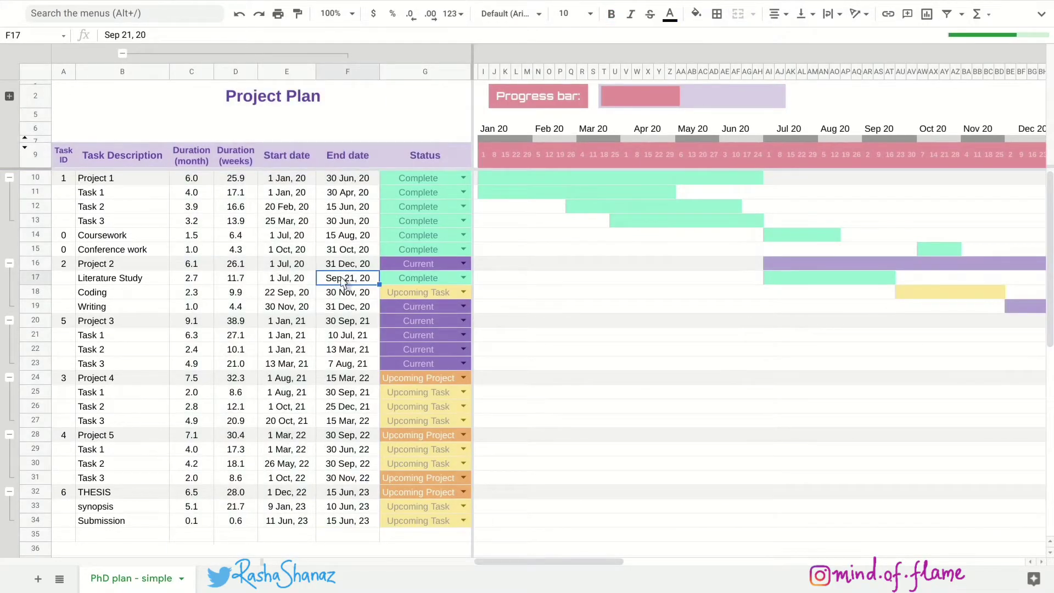
pyautogui.doubleClick(352, 220)
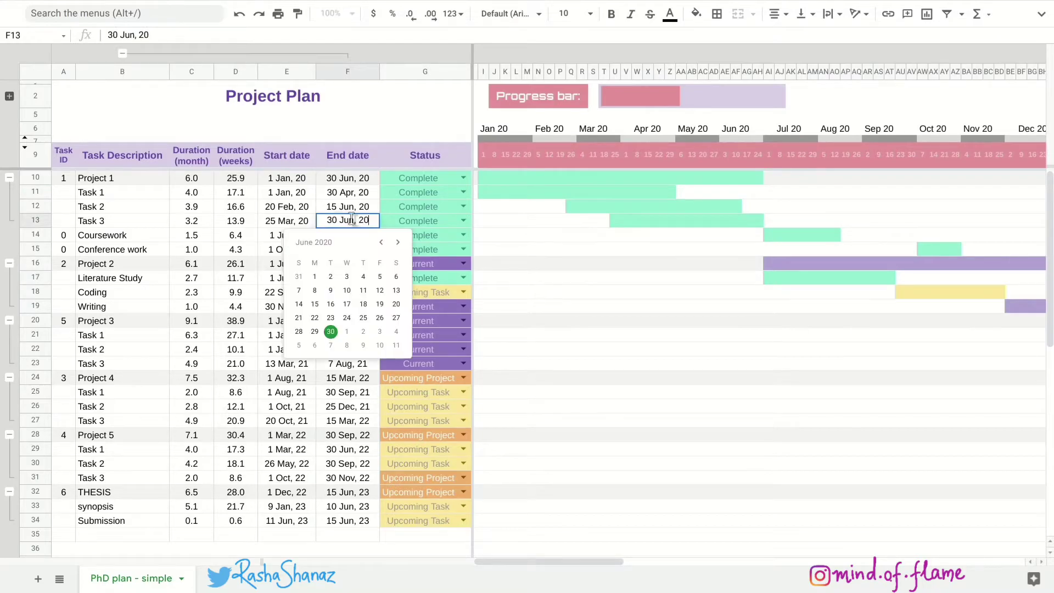
pyautogui.click(396, 345)
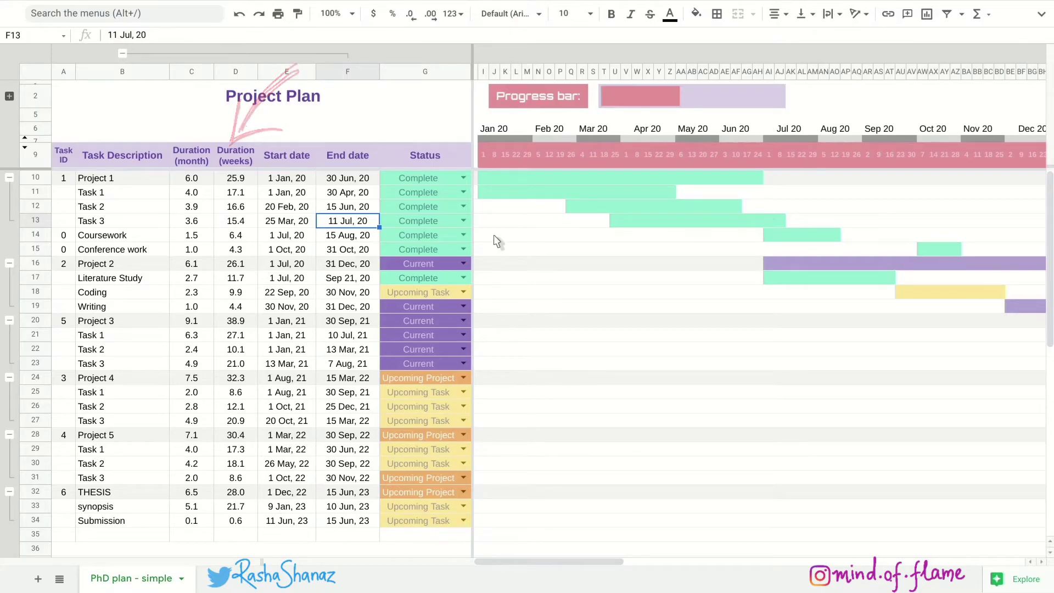
# Step: Change Task 3's status to Upcoming Task and mark Project 2 as Complete
pyautogui.click(463, 222)
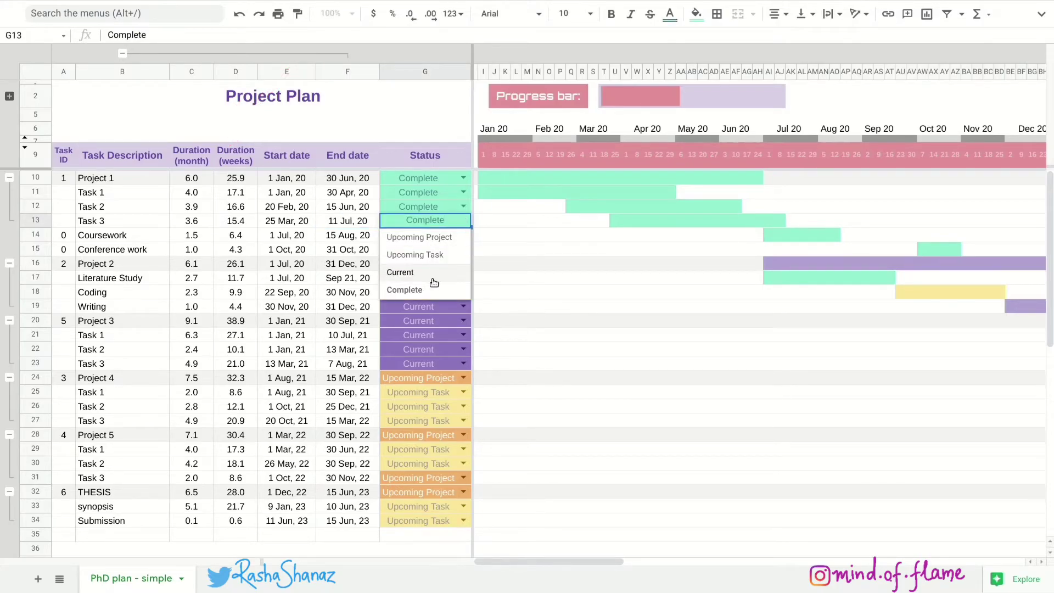
pyautogui.click(438, 256)
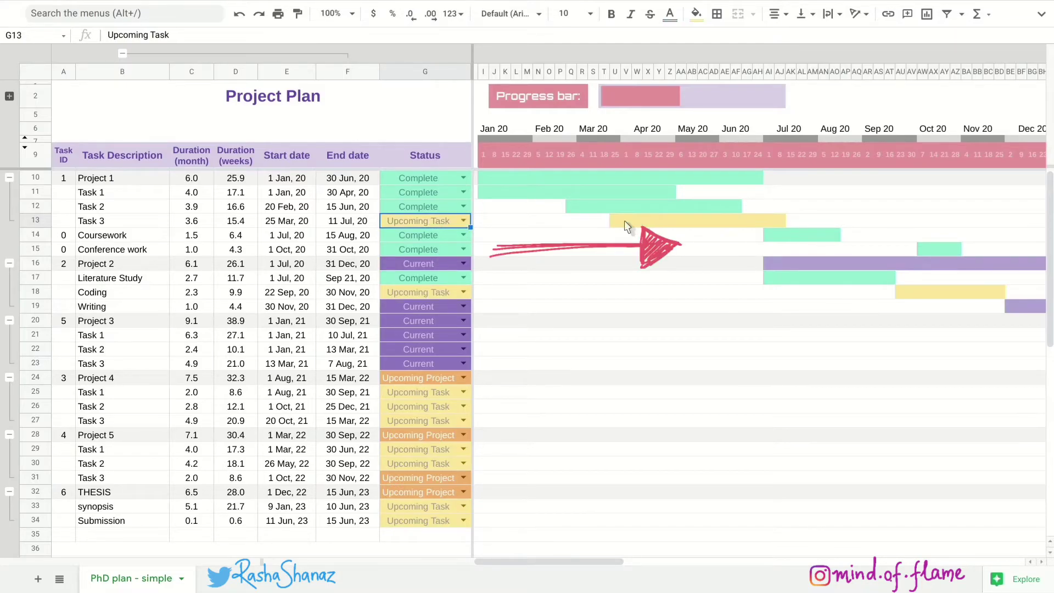
pyautogui.click(462, 262)
pyautogui.click(426, 333)
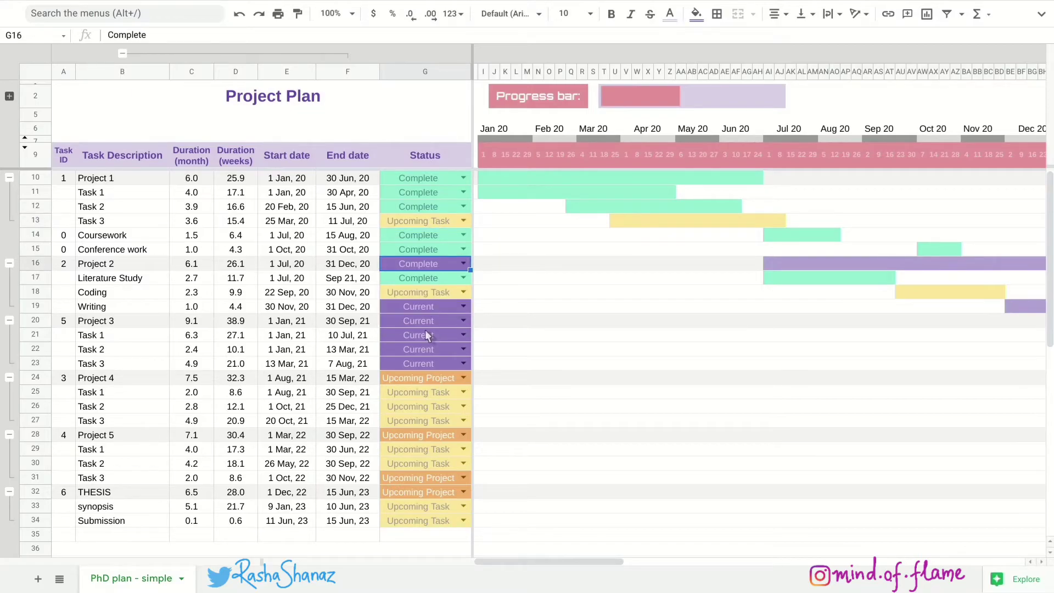
pyautogui.hscroll(10, 705, 318)
pyautogui.hscroll(15, 705, 318)
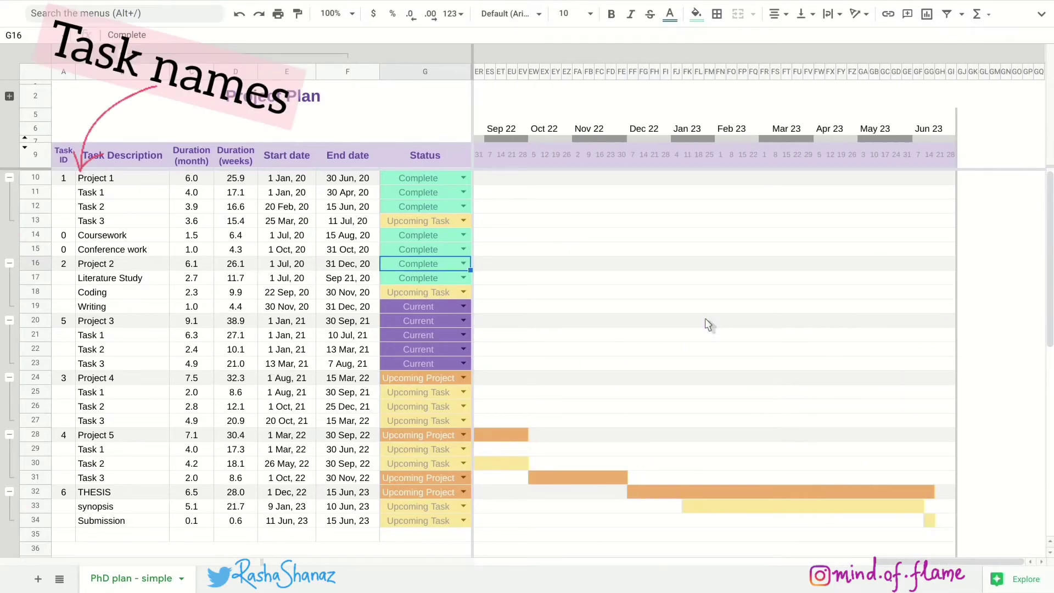
pyautogui.hscroll(-15, 706, 321)
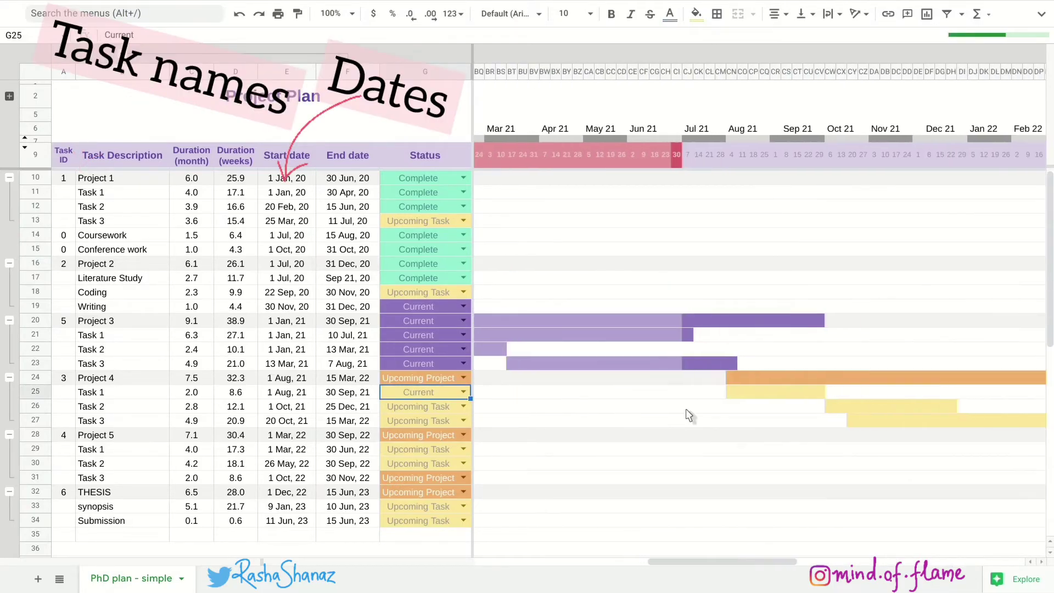
pyautogui.hscroll(5, 687, 408)
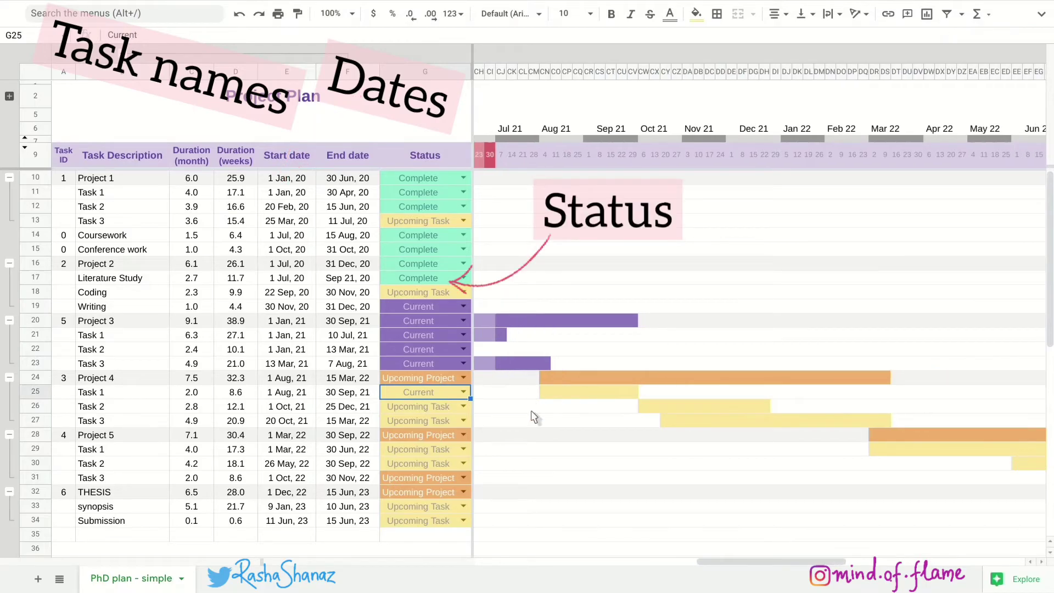
pyautogui.click(464, 392)
pyautogui.click(416, 461)
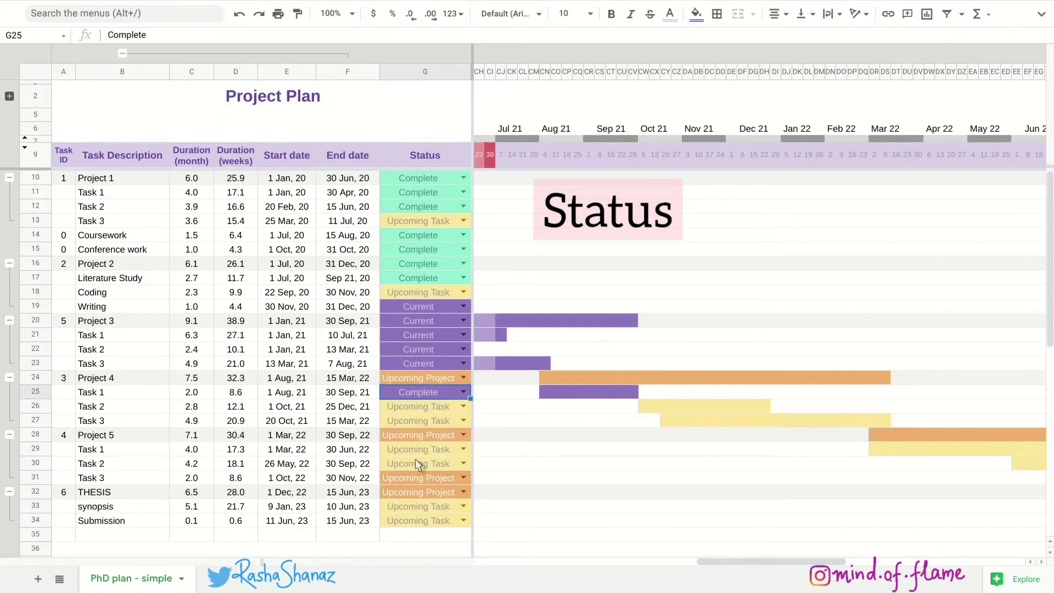
pyautogui.click(464, 392)
pyautogui.click(438, 427)
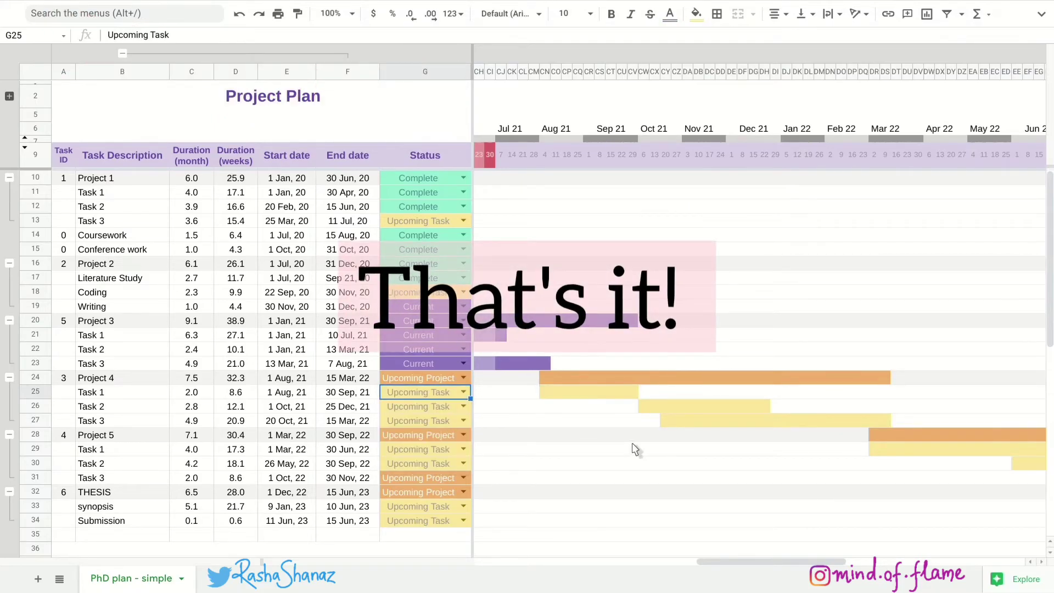